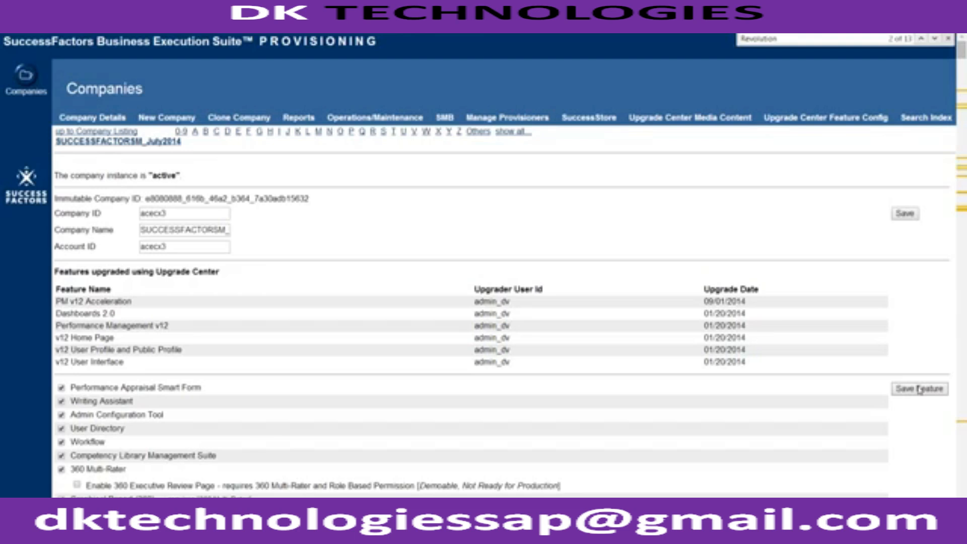
# Save the company's provisioning features and confirm About reports UI version v12 (Revolution).
pyautogui.click(920, 389)
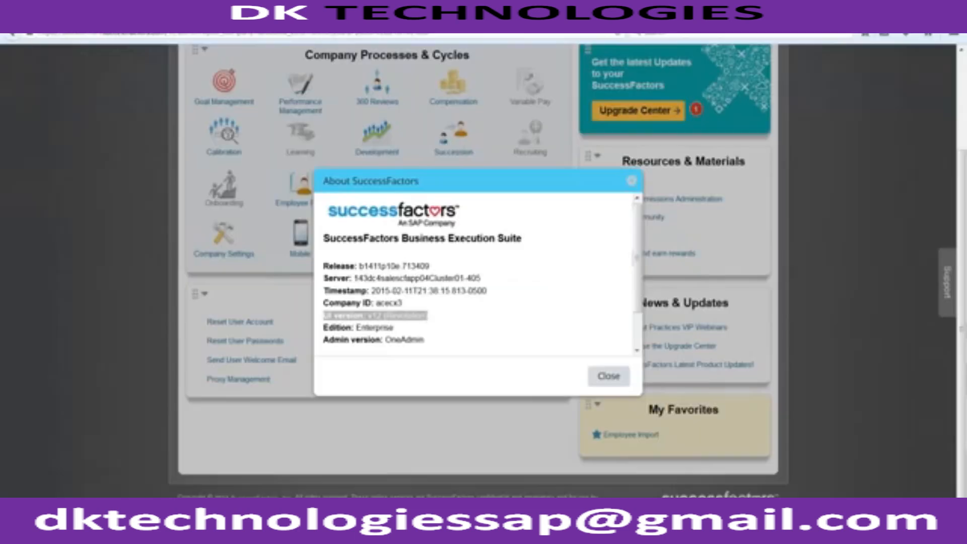
pyautogui.moveTo(428, 315); pyautogui.dragTo(323, 316)
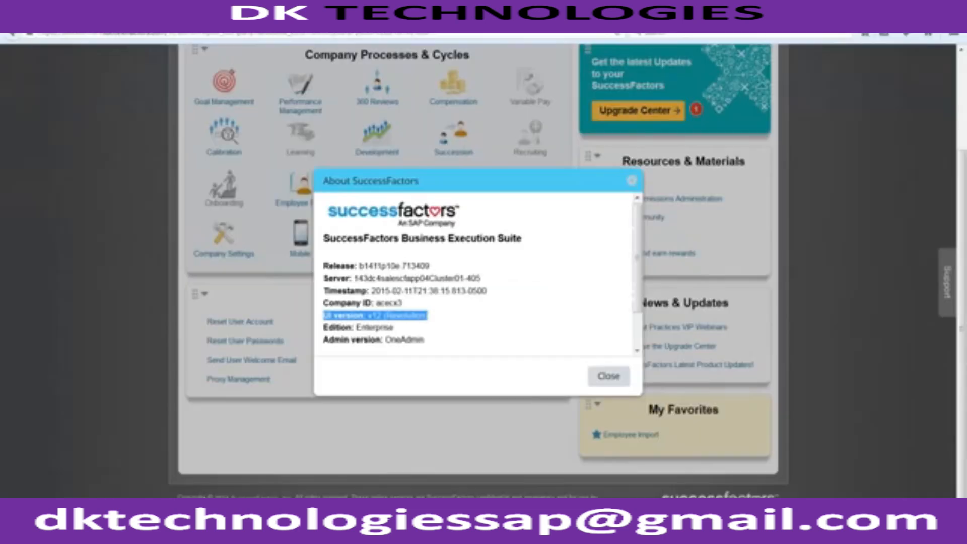
pyautogui.click(602, 375)
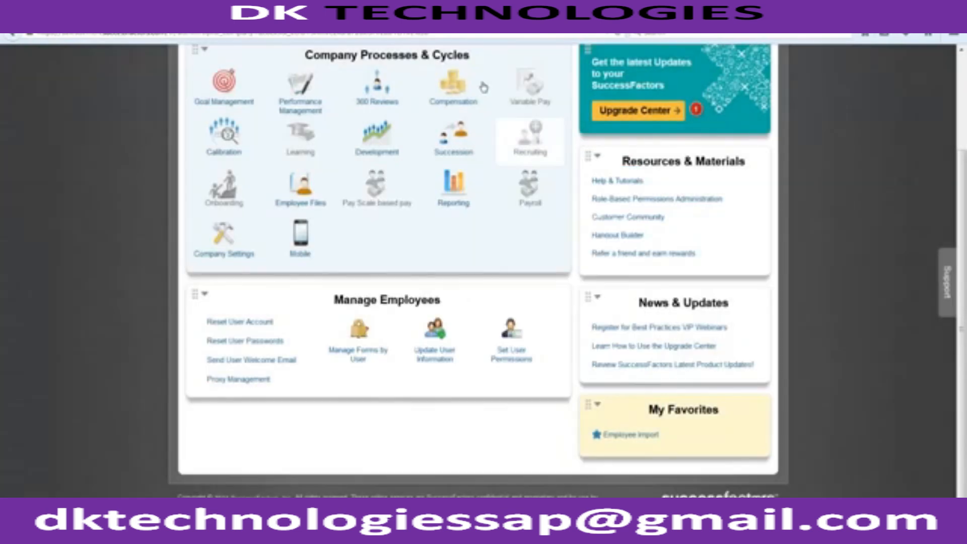
pyautogui.click(450, 33)
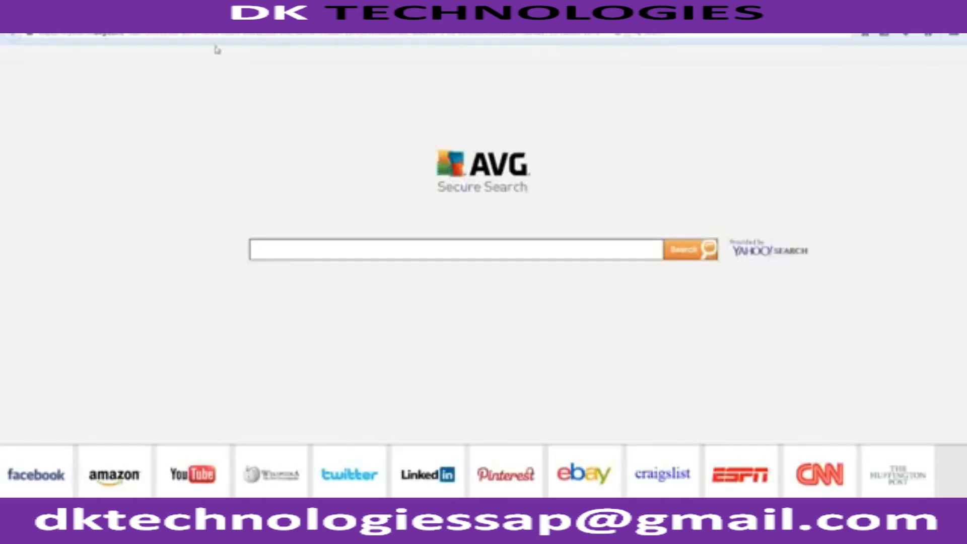
# Load the SuccessFactors login page from the address-bar suggestion after typing 'sal'.
pyautogui.click(226, 34)
pyautogui.write('sal')
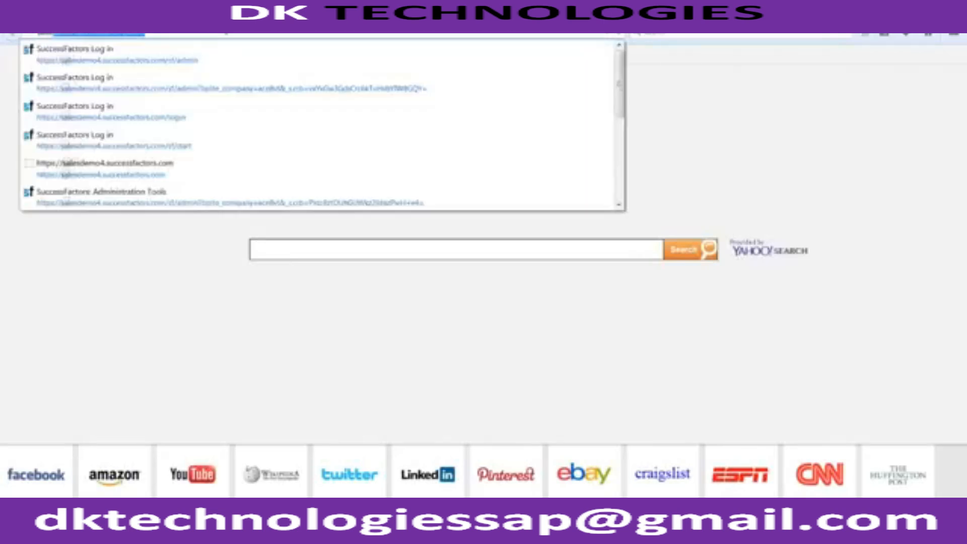
pyautogui.press('Down')
pyautogui.press('Return')
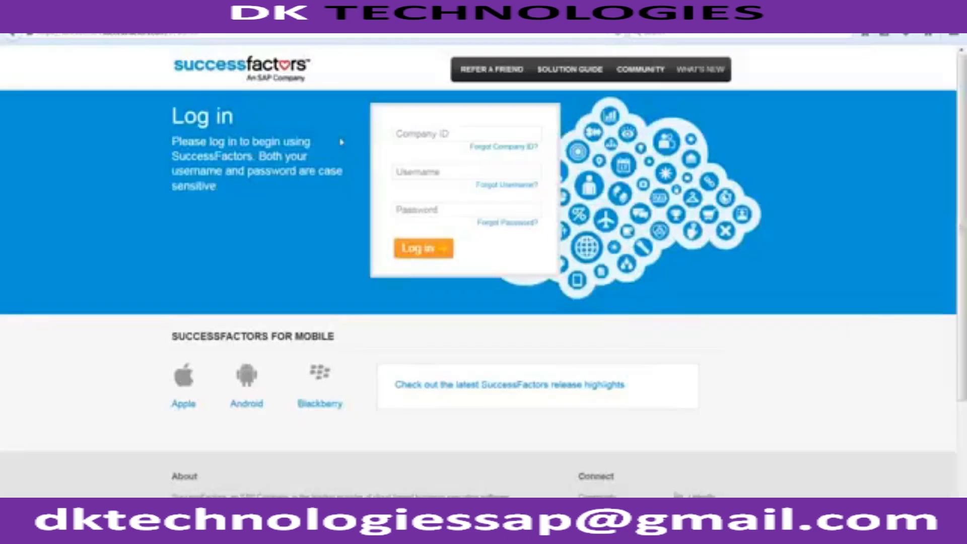
# Sign in with the company ID, the hradmin username and the account password.
pyautogui.click(411, 132)
pyautogui.write('acelcx3')
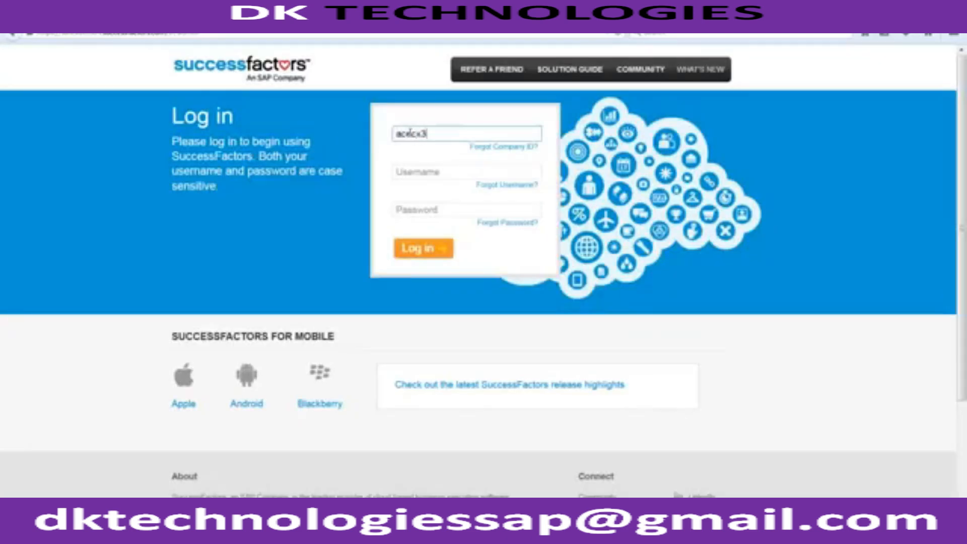
pyautogui.press('Tab')
pyautogui.write('hradmin')
pyautogui.press('Tab')
pyautogui.write('*****')
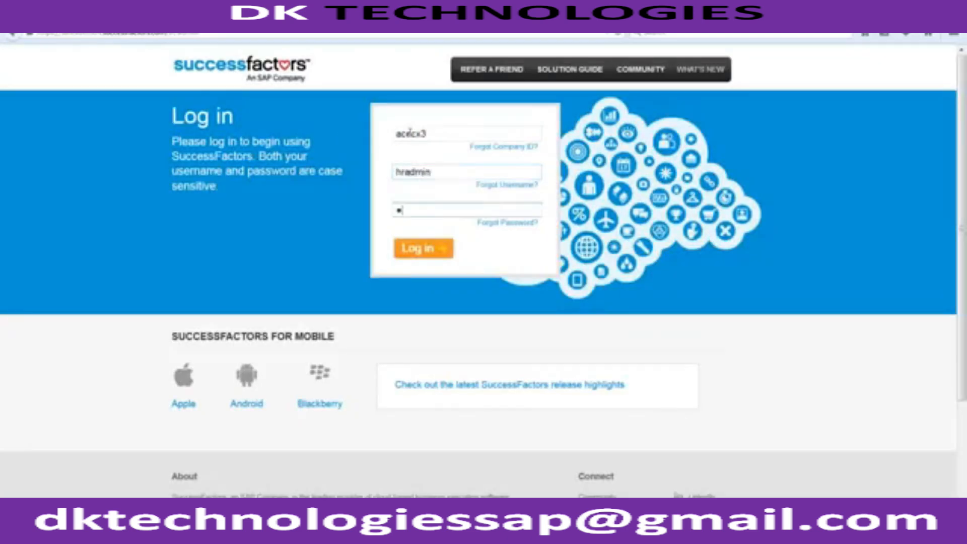
pyautogui.write('*****')
pyautogui.press('Return')
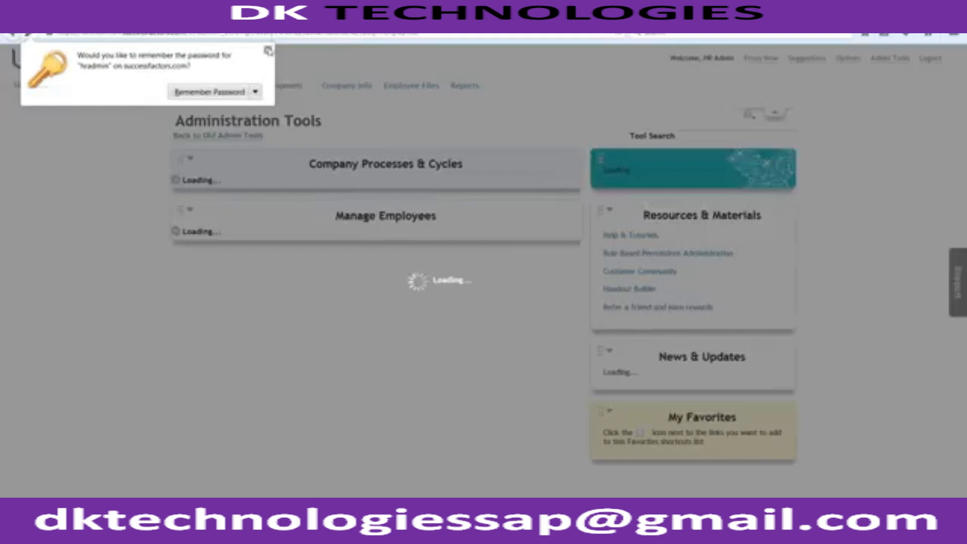
# Dismiss the remember-password prompt and expand the Set User Permissions links in Administration Tools.
pyautogui.click(268, 50)
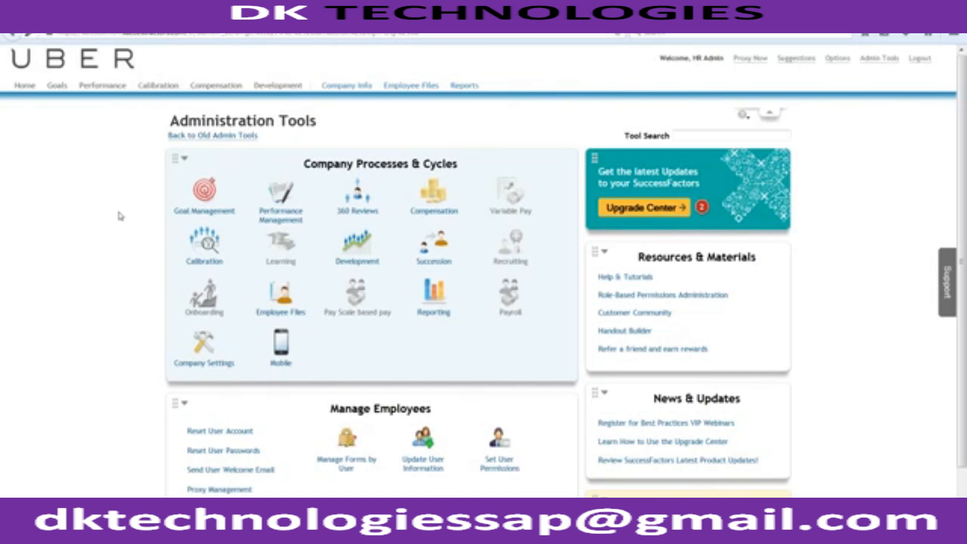
pyautogui.scroll(-1, 120, 216)
pyautogui.scroll(1, 120, 216)
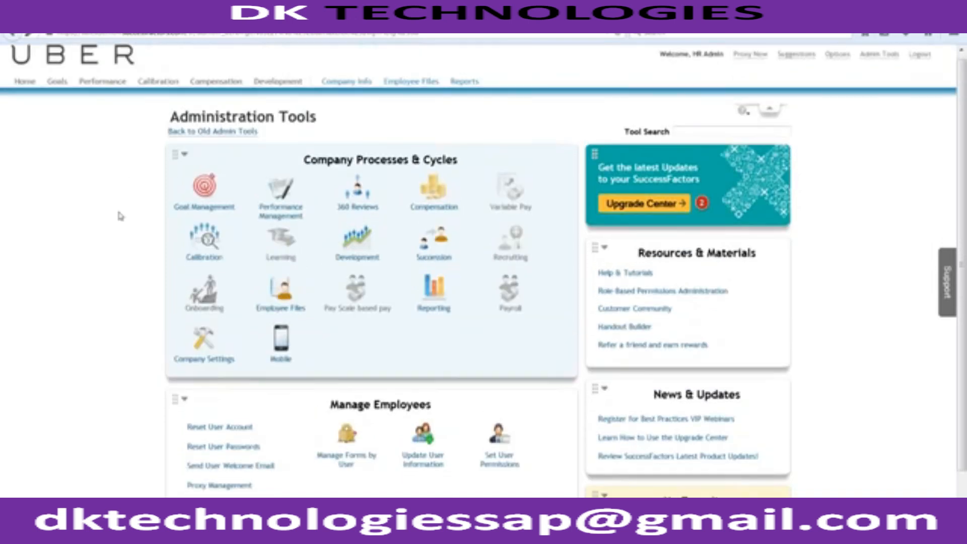
pyautogui.scroll(-1, 120, 216)
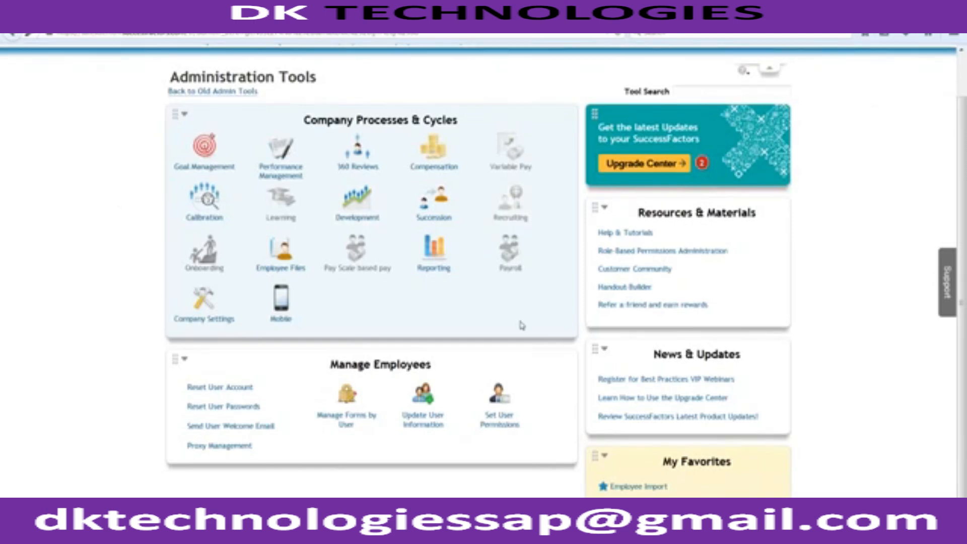
pyautogui.click(498, 425)
# View the account Options page, then go to the Home page with its To-Dos.
pyautogui.scroll(2, 123, 331)
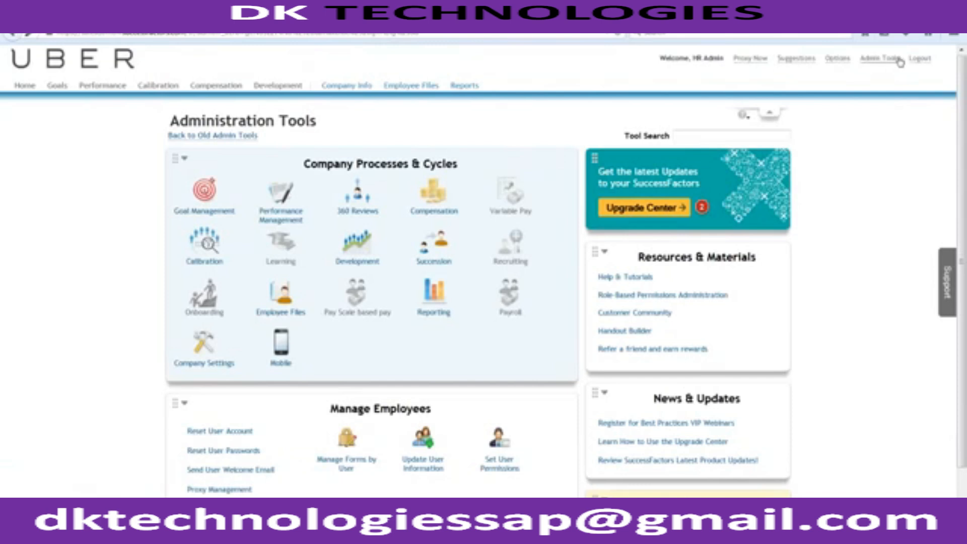
pyautogui.click(836, 58)
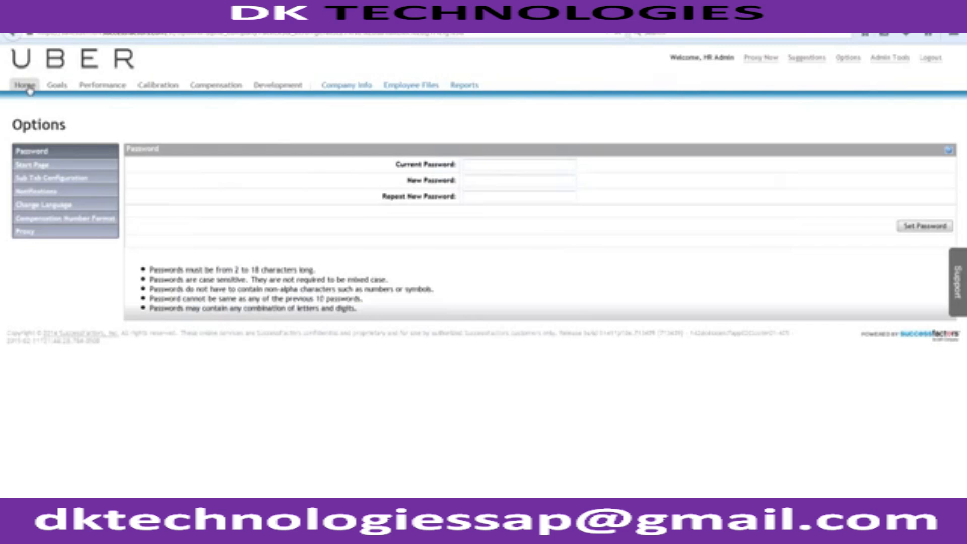
pyautogui.click(25, 86)
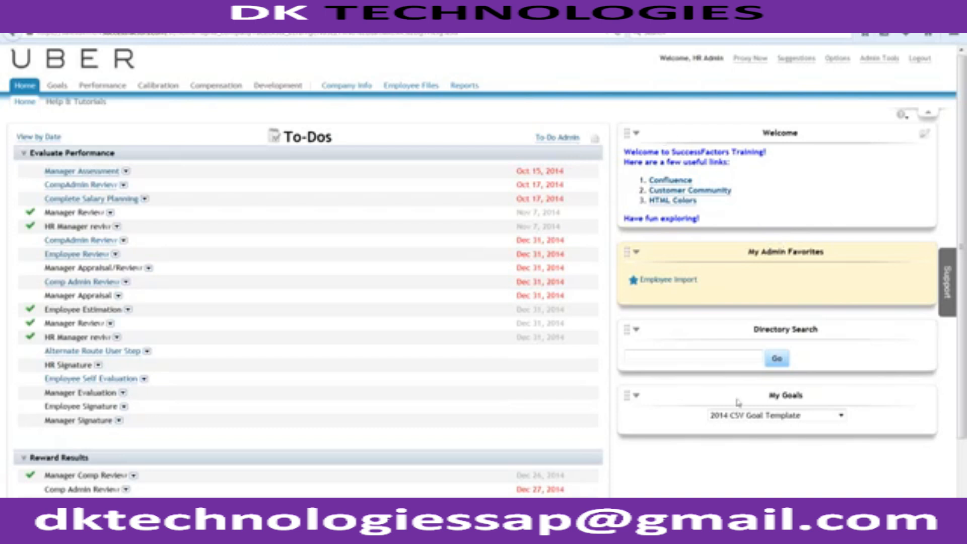
# Return to Administration Tools via the header Admin Tools link and review My Favorites.
pyautogui.scroll(-3, 734, 488)
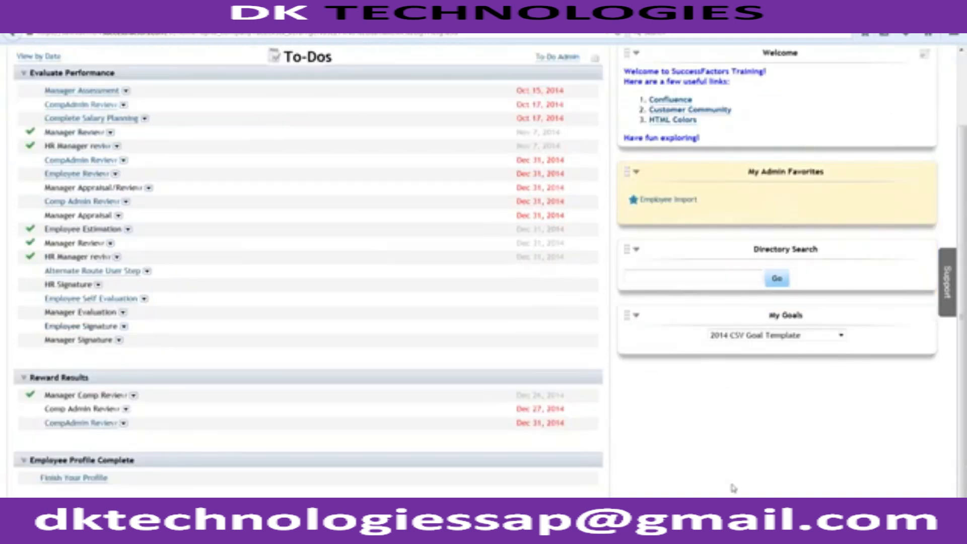
pyautogui.scroll(3, 733, 488)
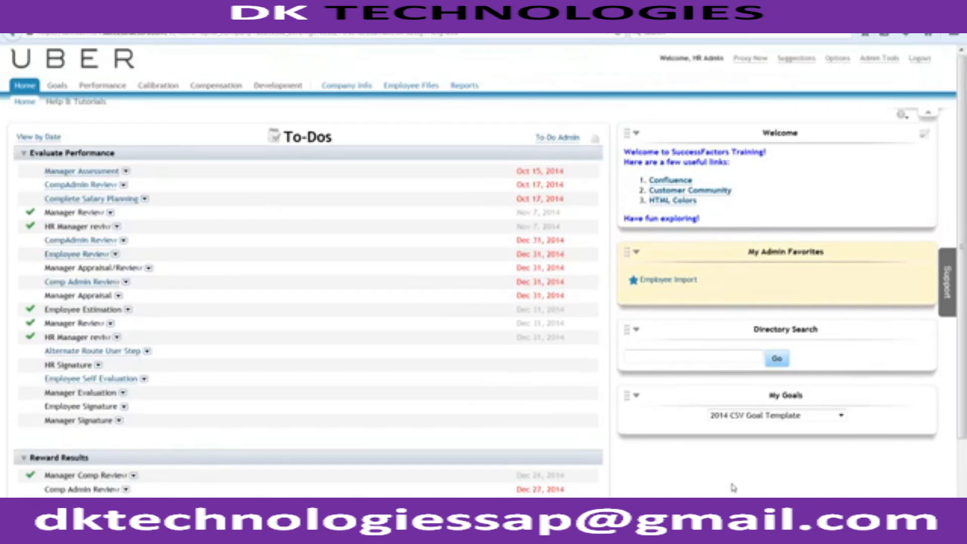
pyautogui.click(877, 62)
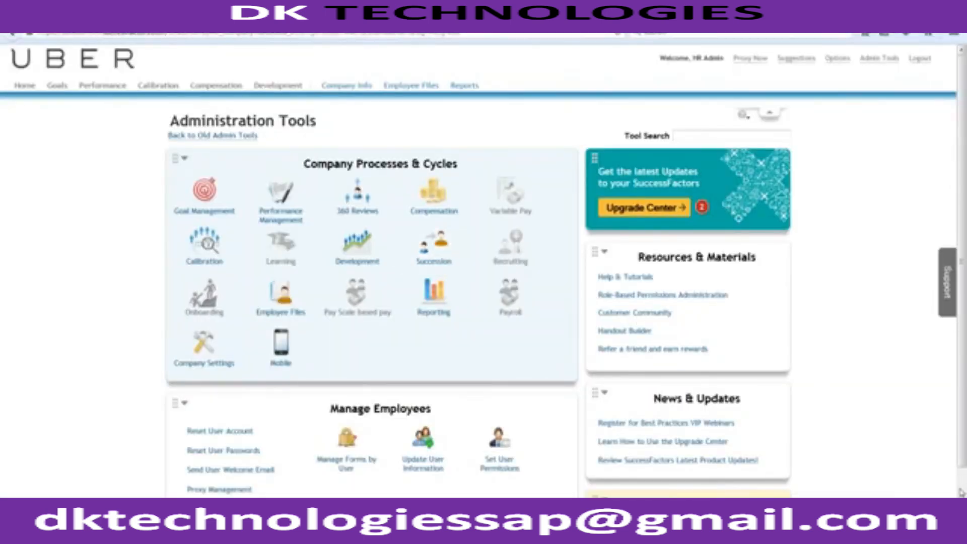
pyautogui.scroll(-2, 615, 442)
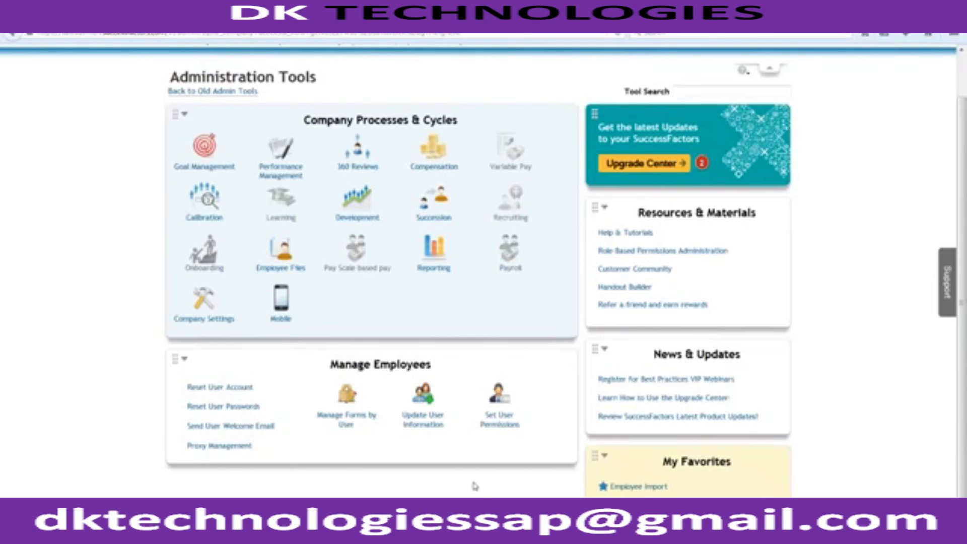
pyautogui.scroll(1, 475, 486)
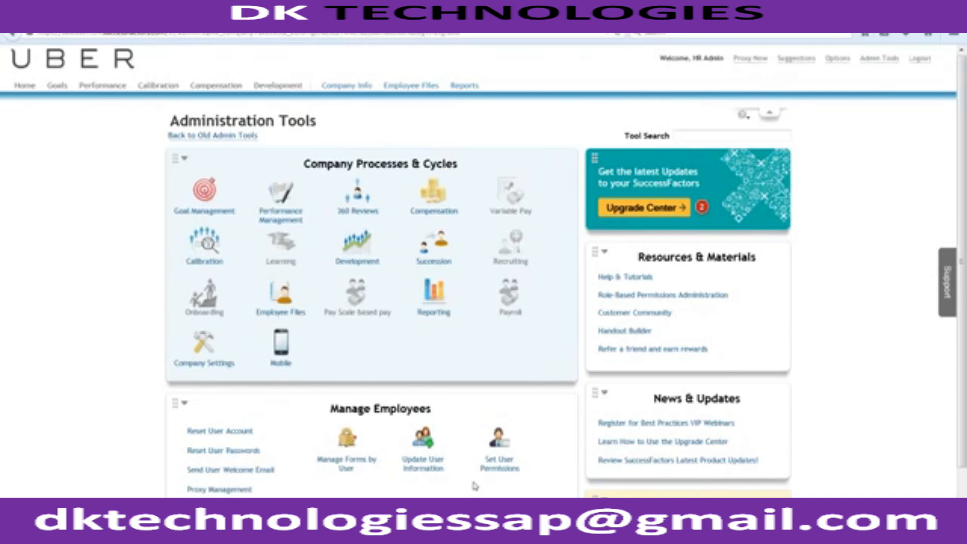
# In Provisioning, find 'Revolution' and tick the Version 12 UI framework (Revolution) feature.
pyautogui.hotkey('alt', 'Tab')
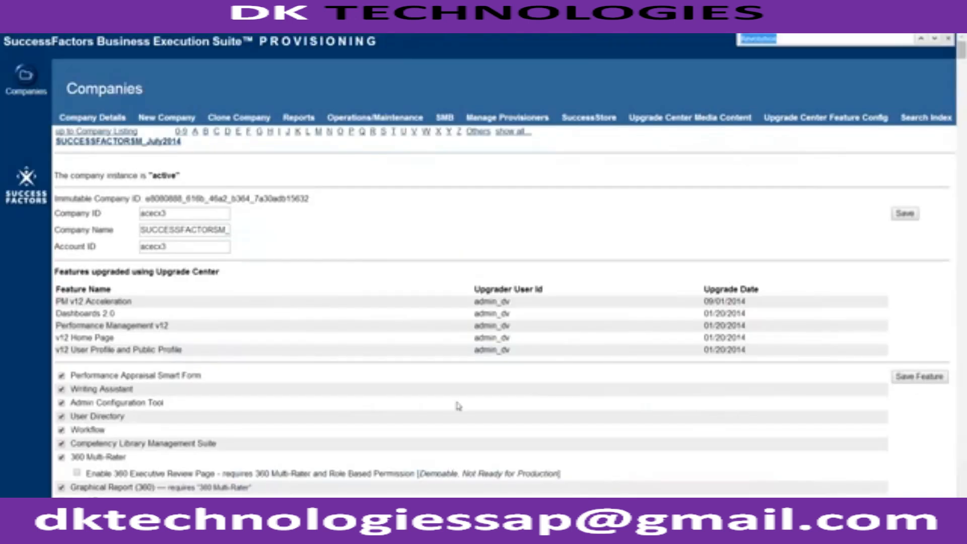
pyautogui.press('Return')
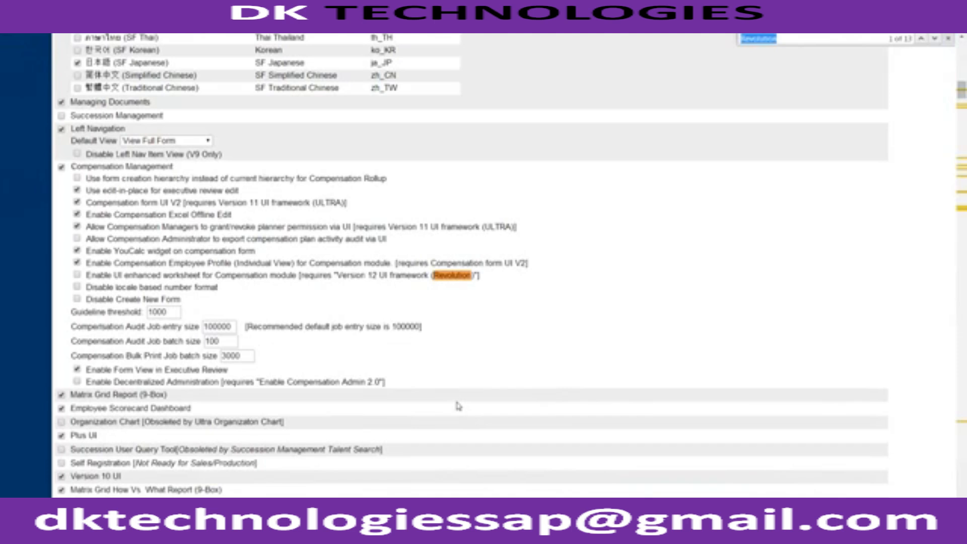
pyautogui.press('Return')
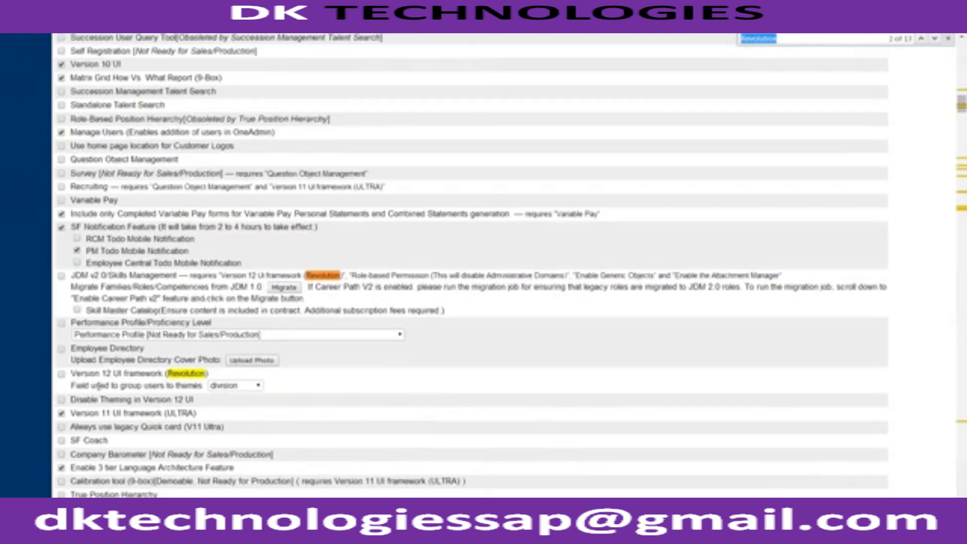
pyautogui.click(61, 374)
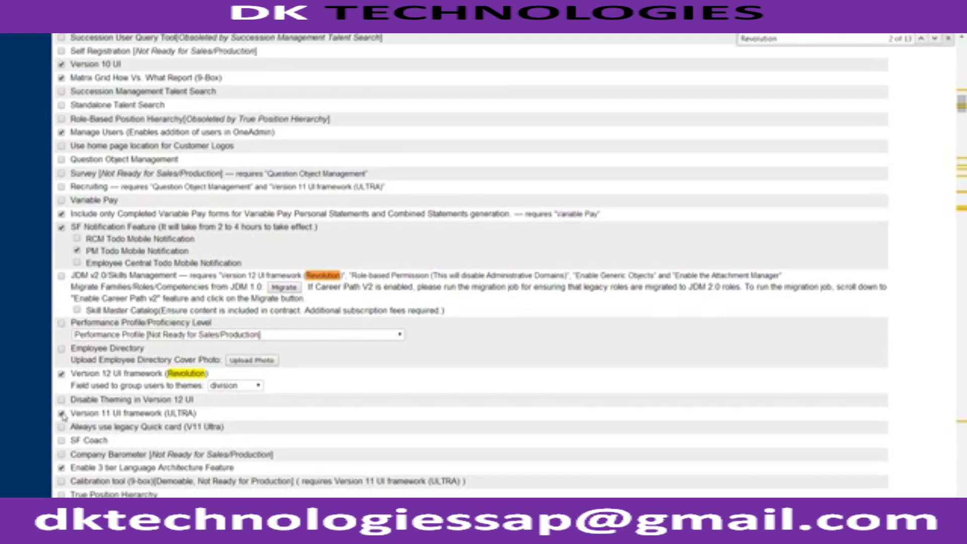
pyautogui.doubleClick(78, 374)
pyautogui.click(78, 374)
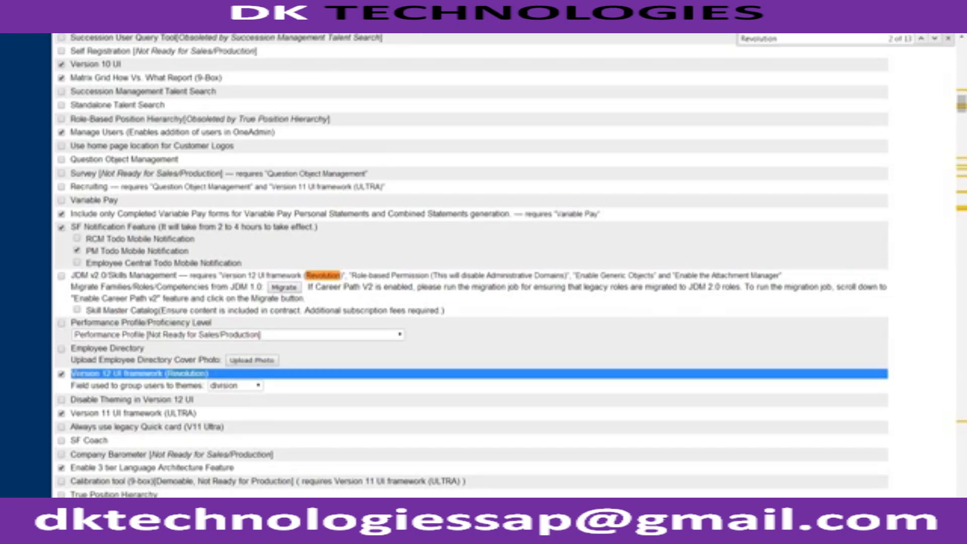
pyautogui.scroll(15, 78, 374)
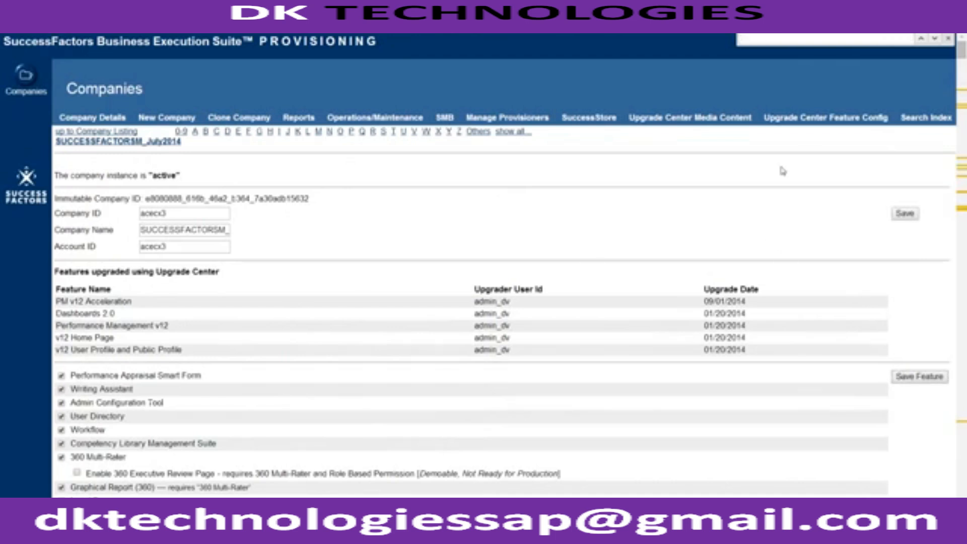
pyautogui.press('Escape')
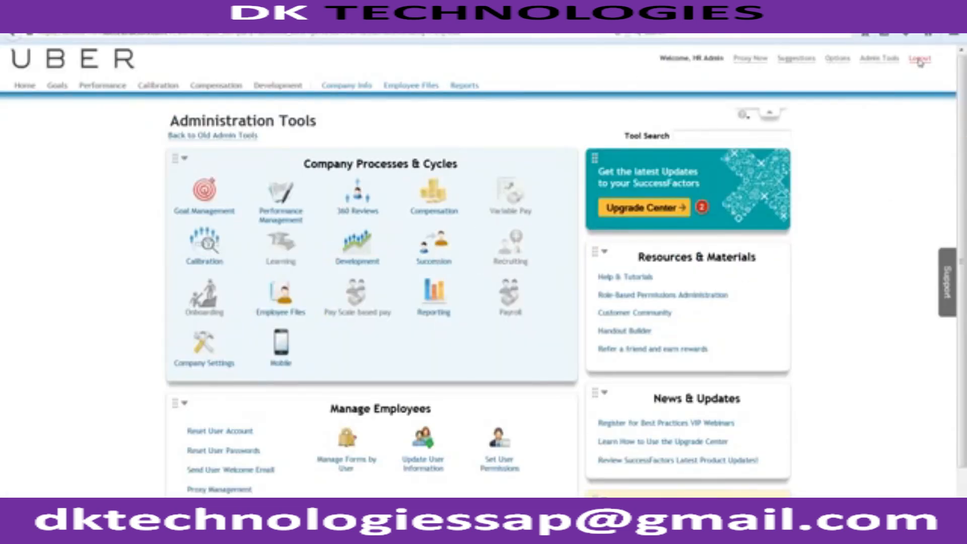
# Log out of SuccessFactors and reload the login page from the 'successfactors' address suggestion.
pyautogui.click(920, 60)
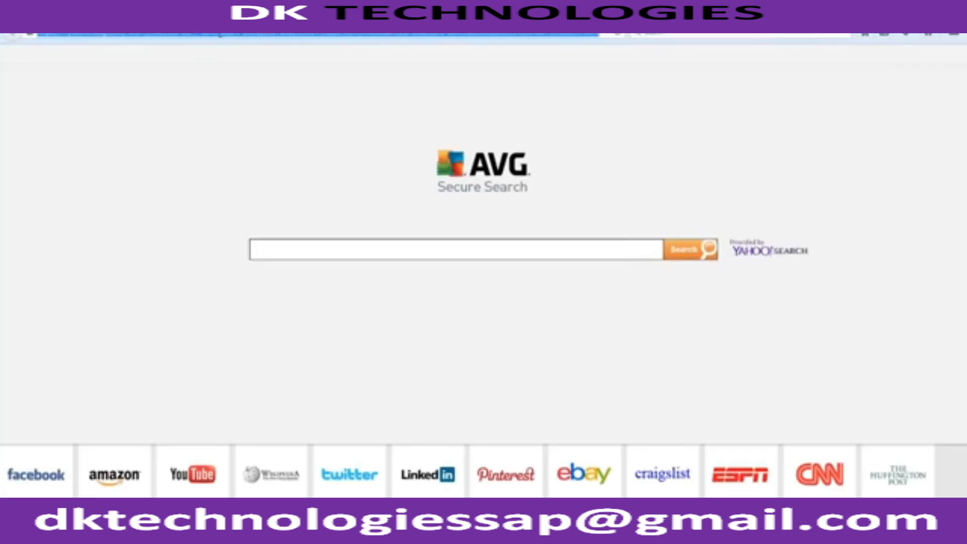
pyautogui.write('successfactors')
pyautogui.press('Down')
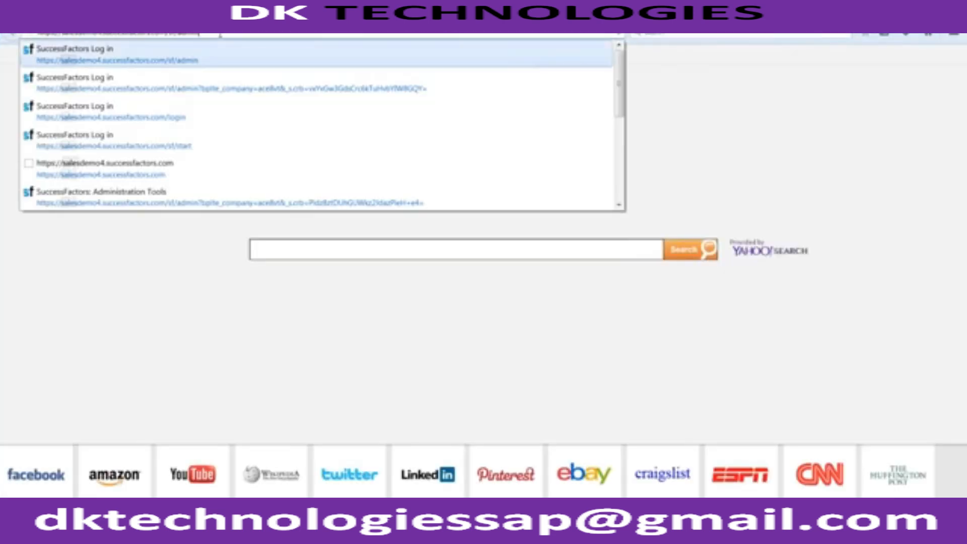
pyautogui.press('Return')
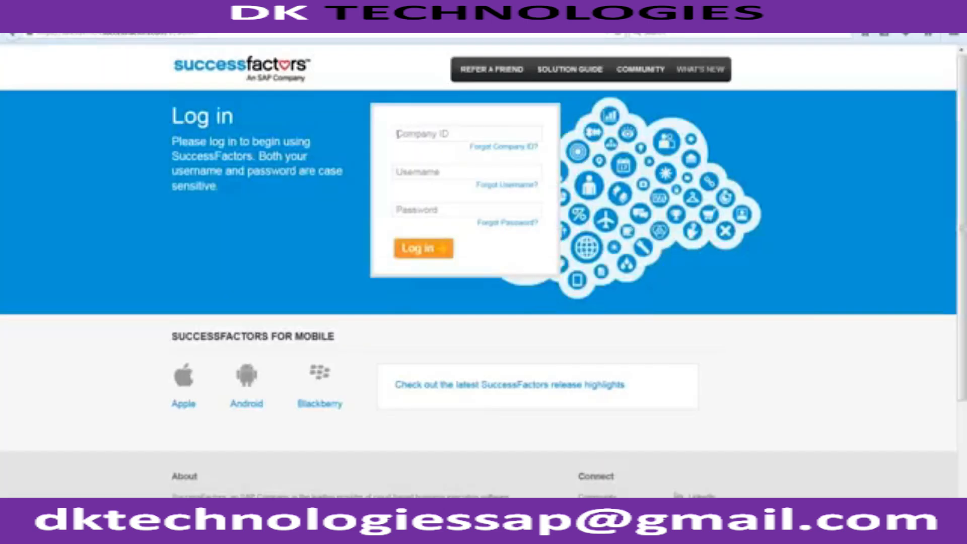
# Sign back in with the company ID, the hradmin username and the account password.
pyautogui.click(424, 129)
pyautogui.write('acecx3')
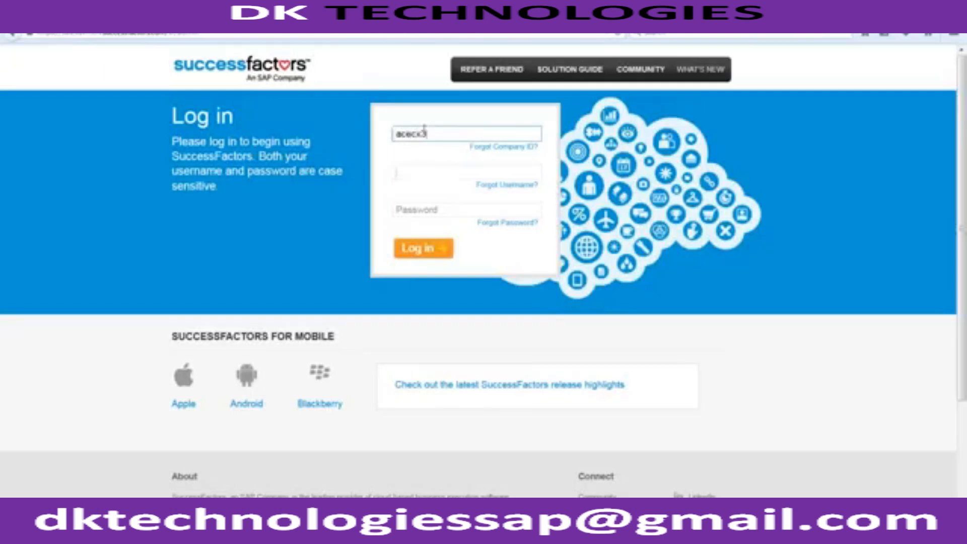
pyautogui.press('Tab')
pyautogui.write('hradmin')
pyautogui.press('Tab')
pyautogui.write('p')
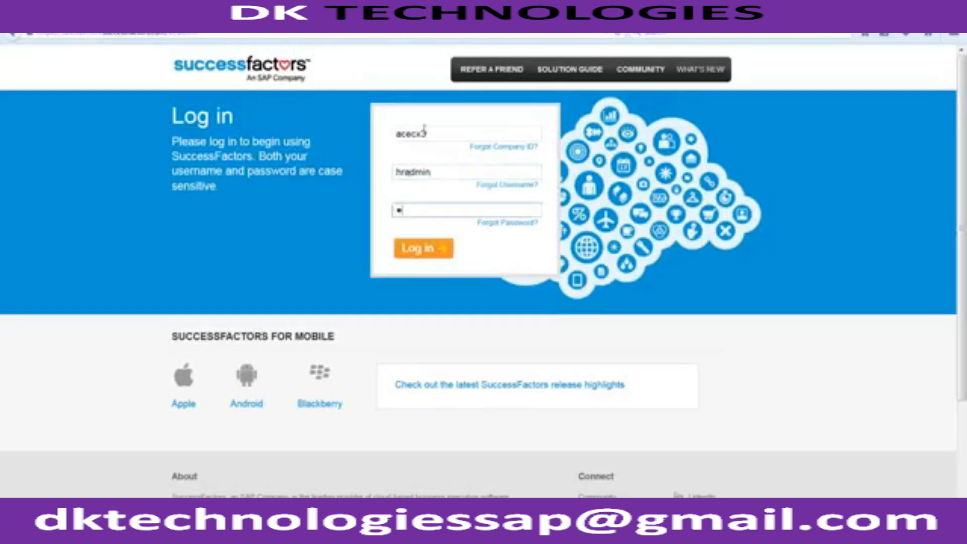
pyautogui.write('ass')
pyautogui.write('****')
pyautogui.press('Return')
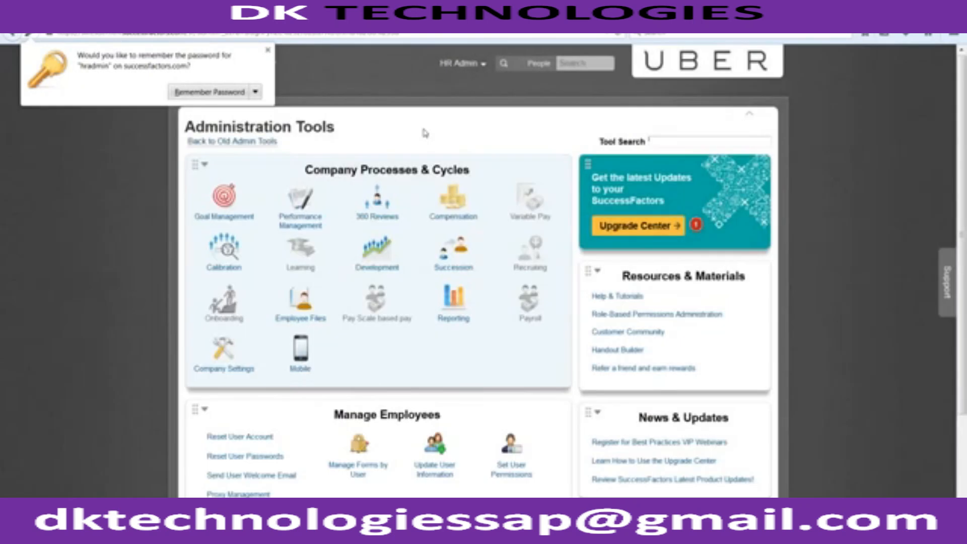
# Dismiss the save-password prompt and go to Home via the module dropdown to see its tiles.
pyautogui.click(466, 79)
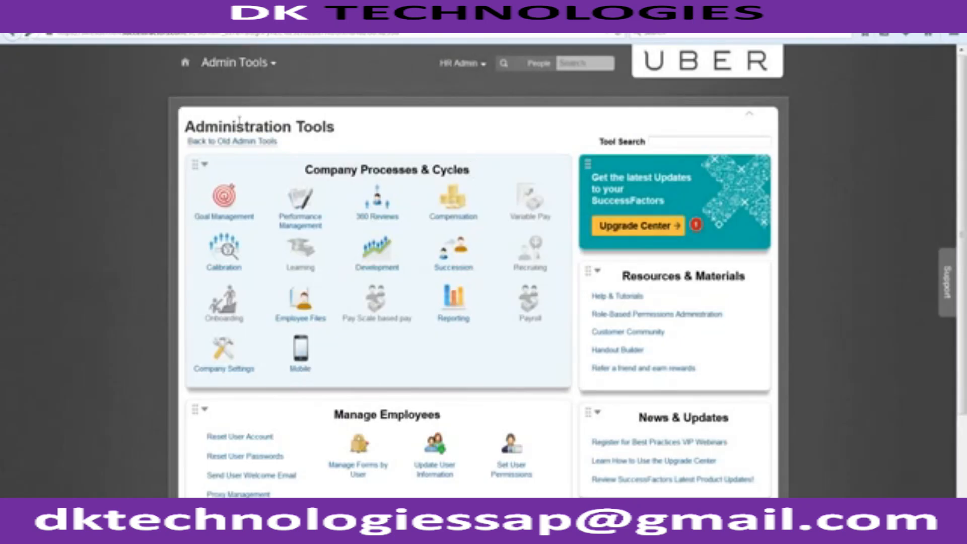
pyautogui.click(241, 53)
pyautogui.click(242, 87)
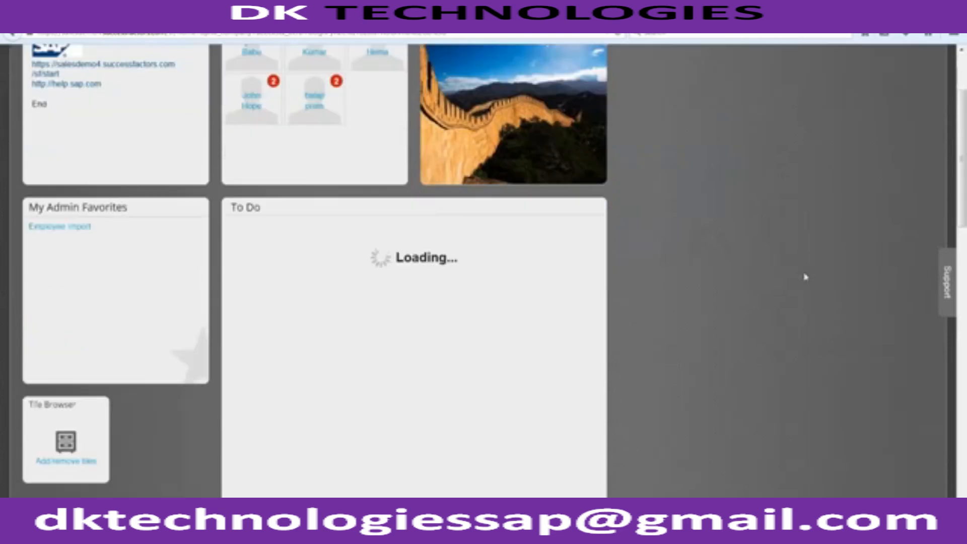
pyautogui.scroll(-10, 805, 277)
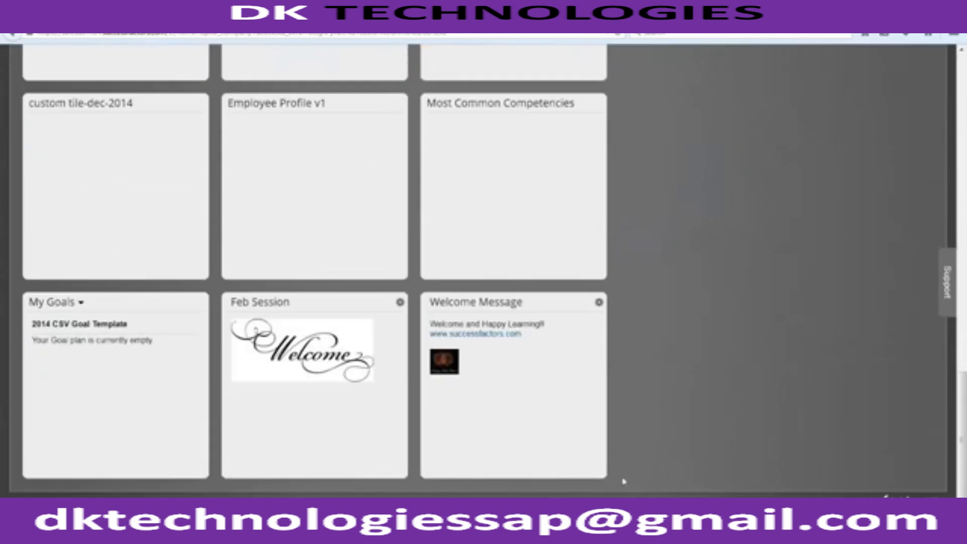
pyautogui.click(472, 504)
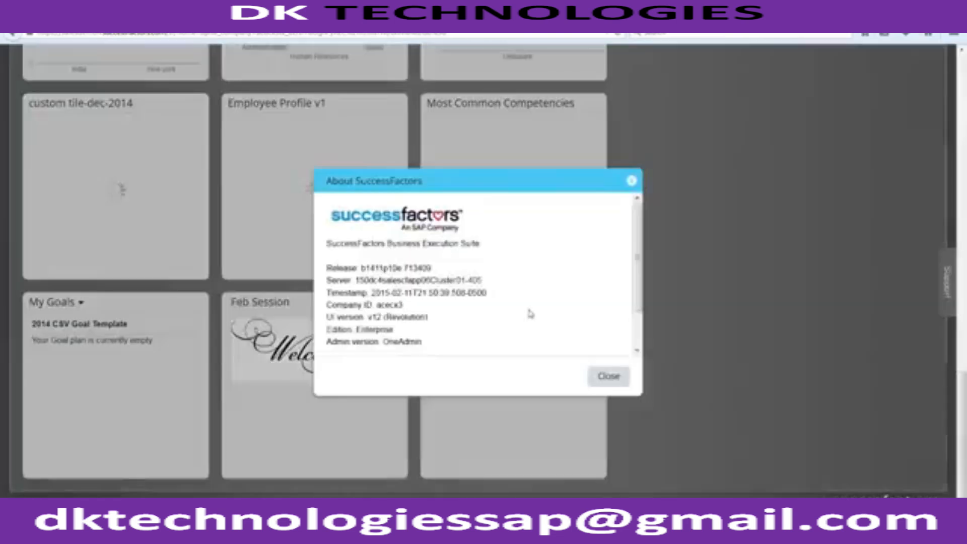
pyautogui.moveTo(327, 317); pyautogui.dragTo(428, 317)
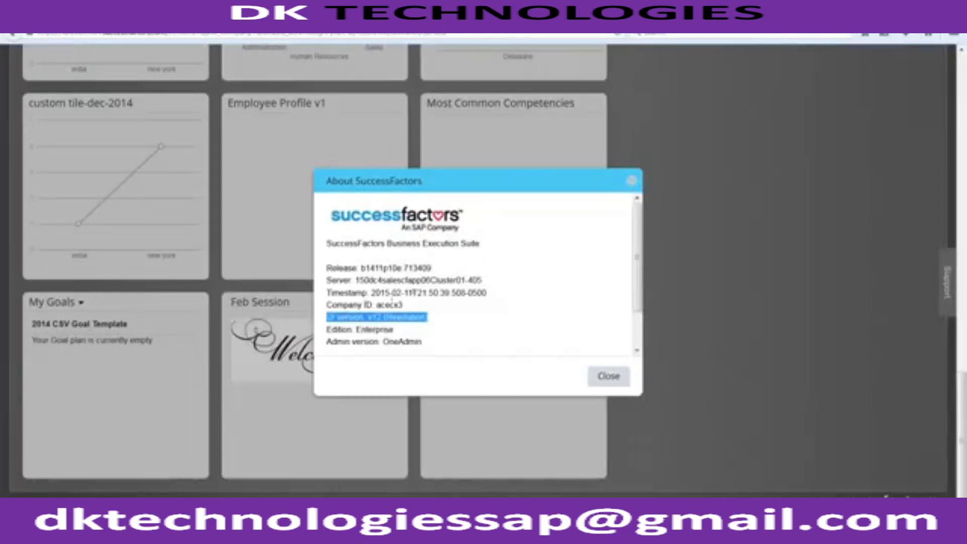
pyautogui.moveTo(326, 329); pyautogui.dragTo(393, 329)
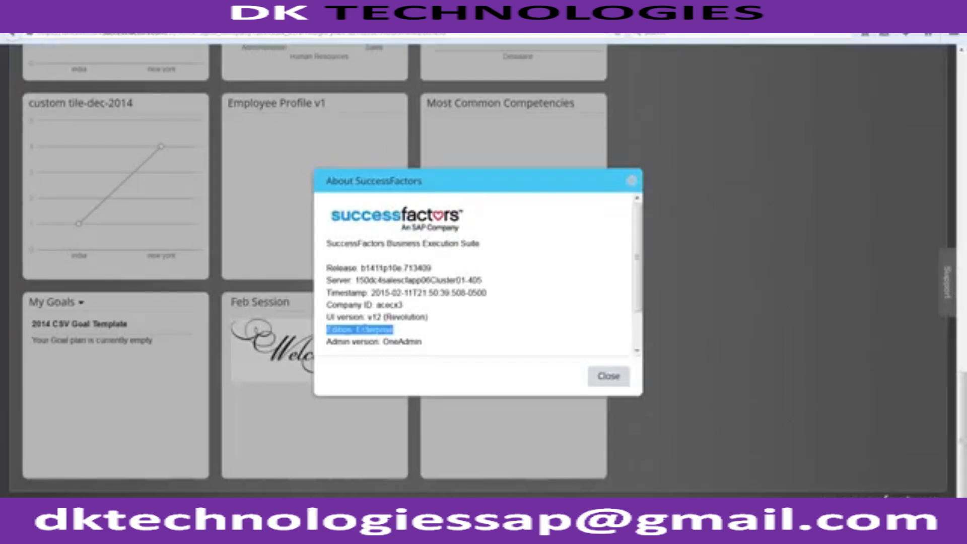
pyautogui.tripleClick(342, 342)
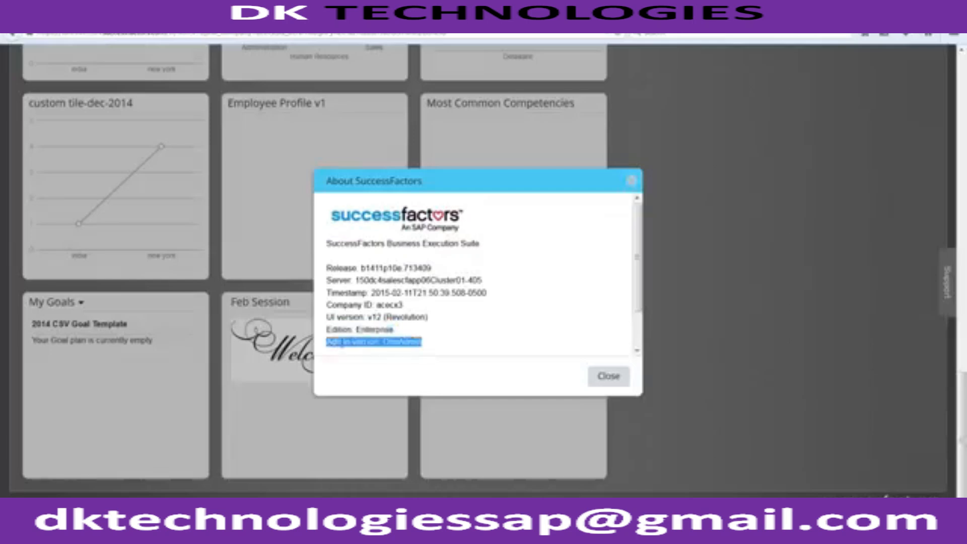
pyautogui.doubleClick(403, 342)
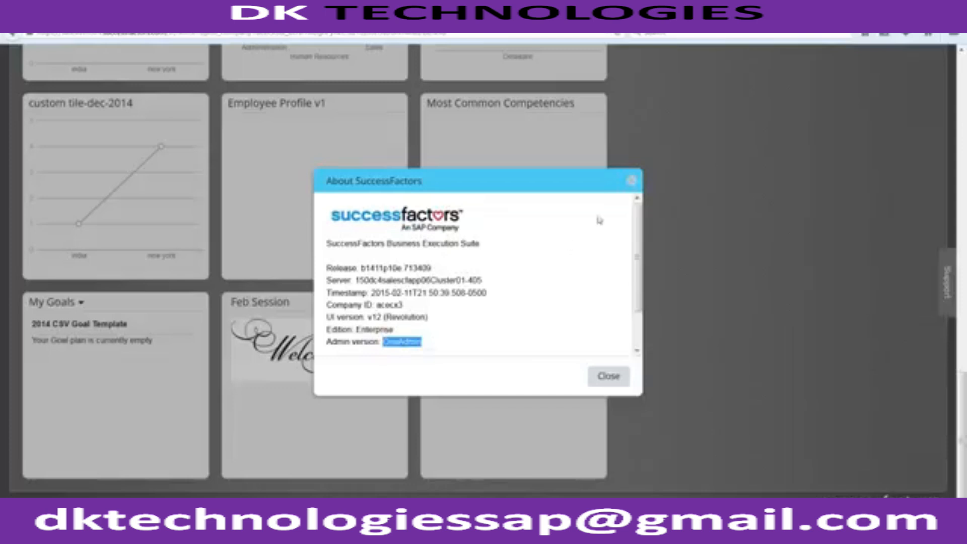
pyautogui.click(631, 182)
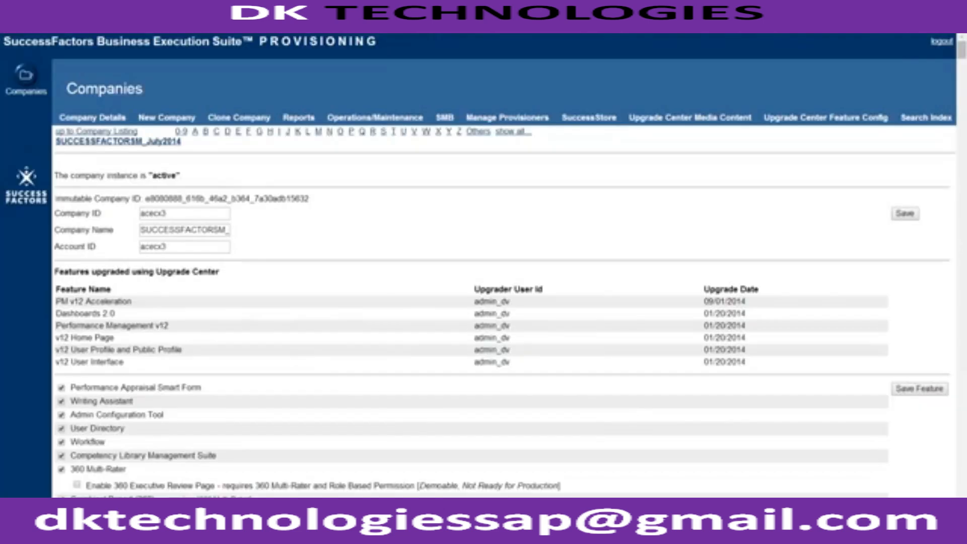
# Search the Provisioning feature list for 'oneAdmin' and step to the next match.
pyautogui.hotkey('ctrl', 'f')
pyautogui.write('oneAdmin')
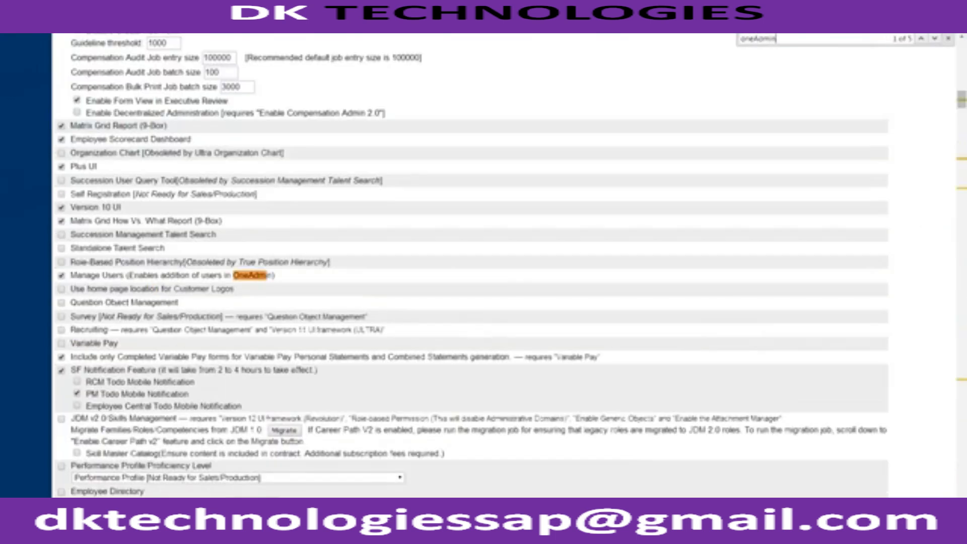
pyautogui.press('Return')
pyautogui.press('Return')
pyautogui.press('Return')
pyautogui.press('Return')
pyautogui.press('Return')
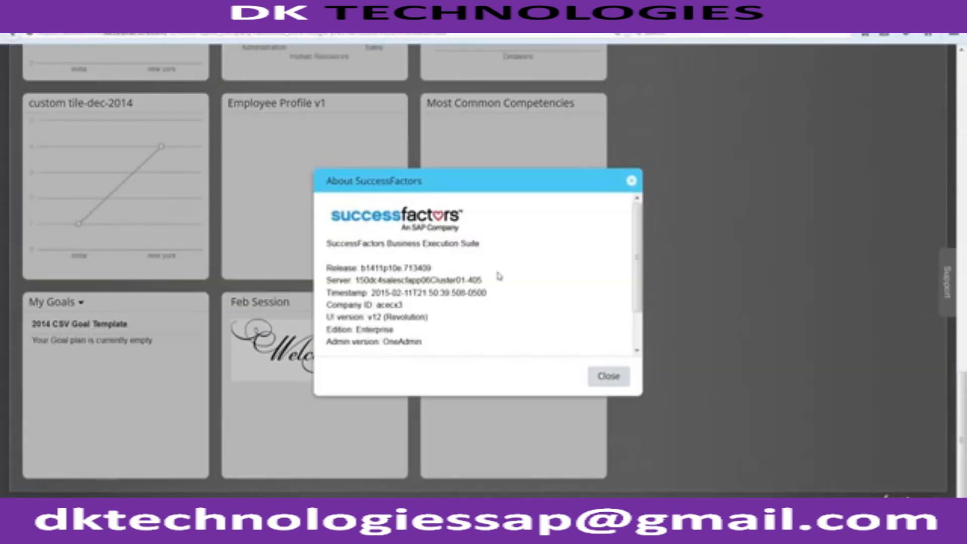
# Check the 'Admin version: OneAdmin' line in About, close the dialog, and scroll Home to the top.
pyautogui.doubleClick(366, 342)
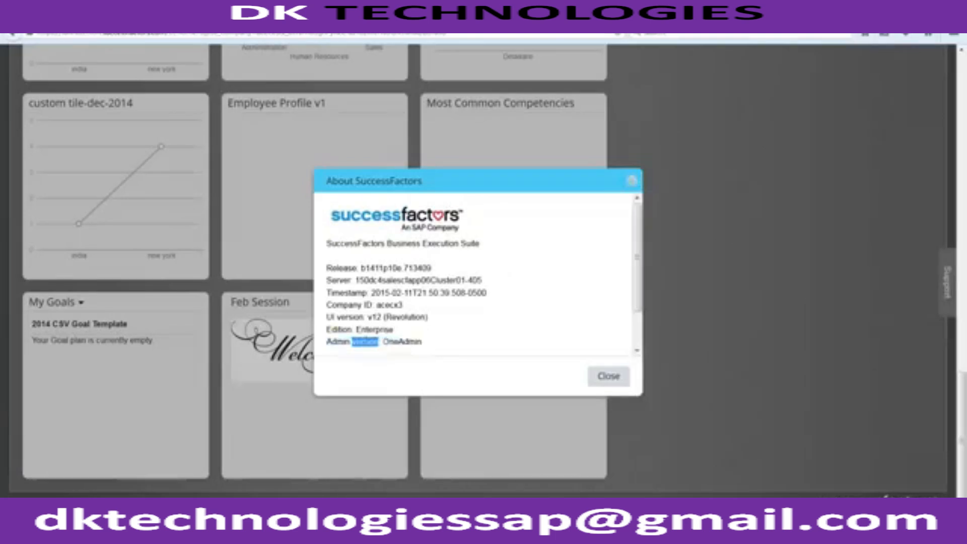
pyautogui.tripleClick(366, 342)
pyautogui.scroll(-2, 638, 344)
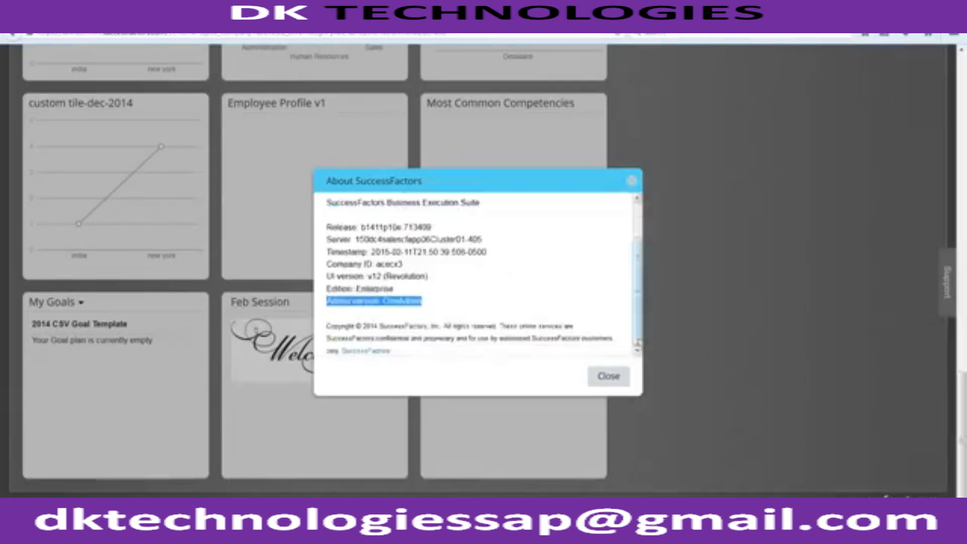
pyautogui.doubleClick(365, 300)
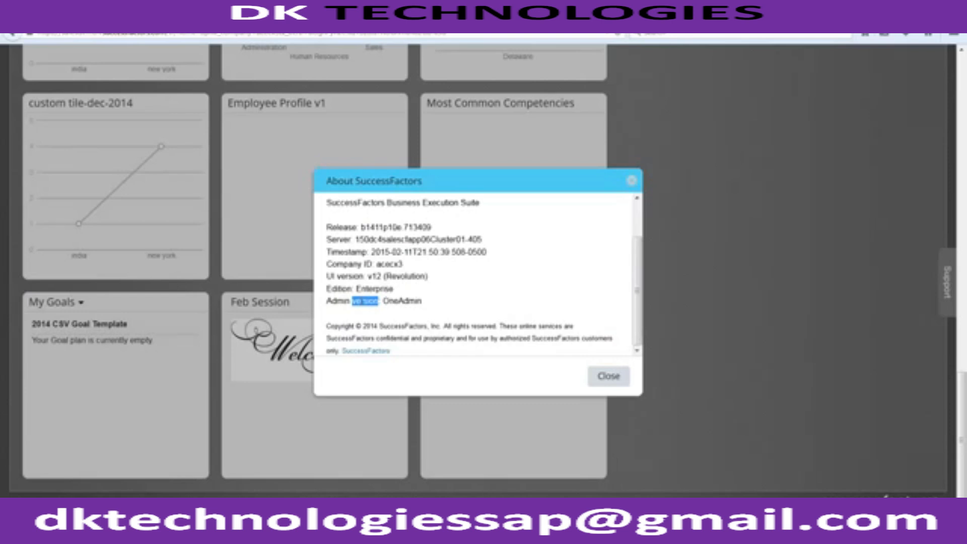
pyautogui.click(608, 377)
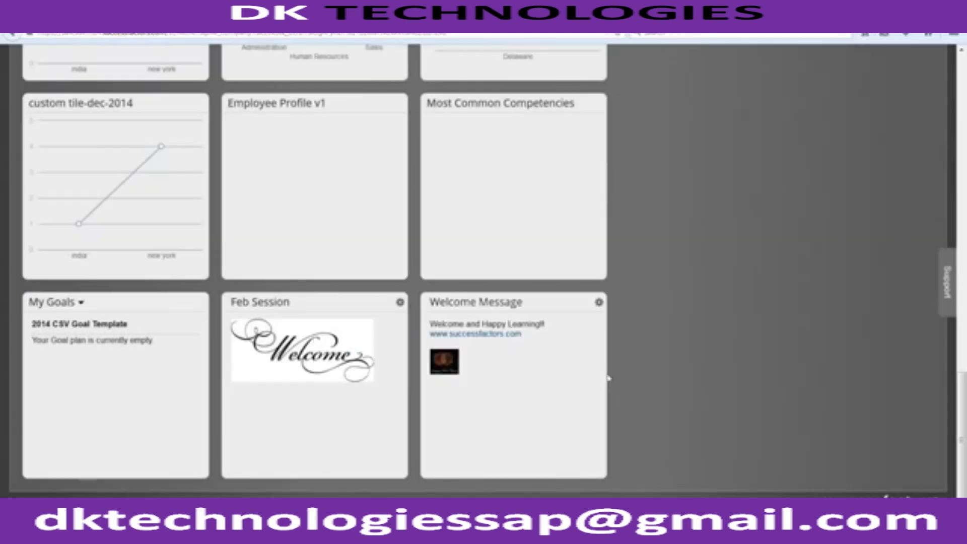
pyautogui.scroll(10, 608, 377)
pyautogui.scroll(3, 609, 377)
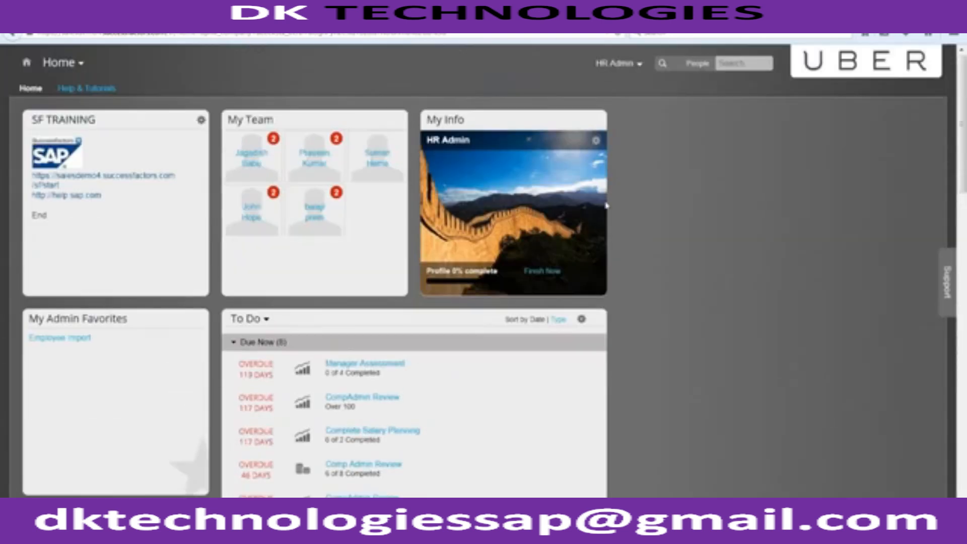
# Open the HR Admin dropdown showing Proxy Now, Options, Admin Tools and Logout.
pyautogui.click(624, 69)
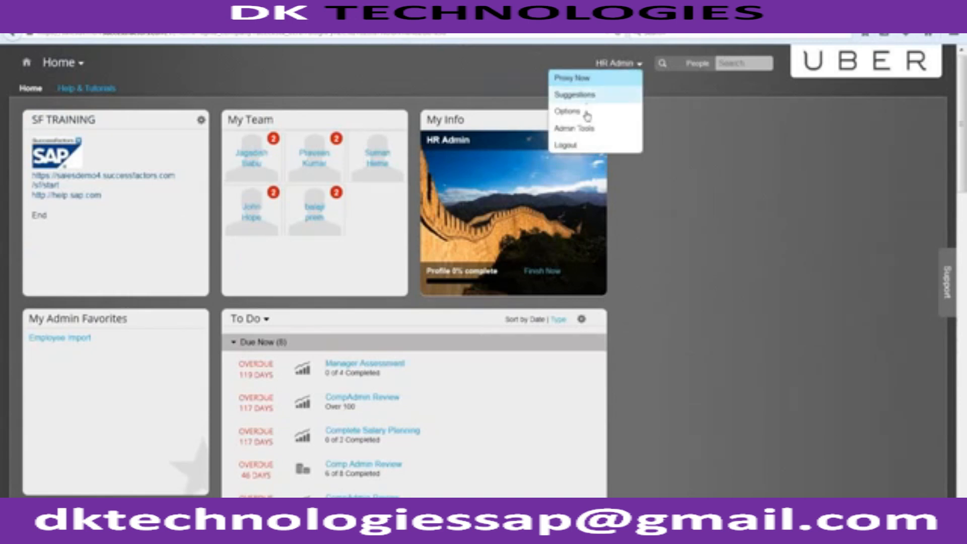
pyautogui.click(586, 129)
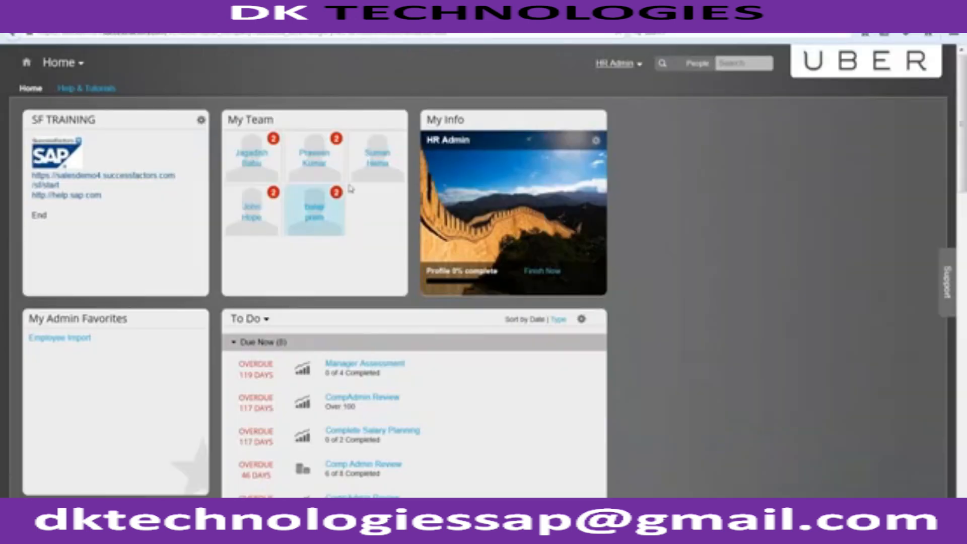
pyautogui.click(621, 66)
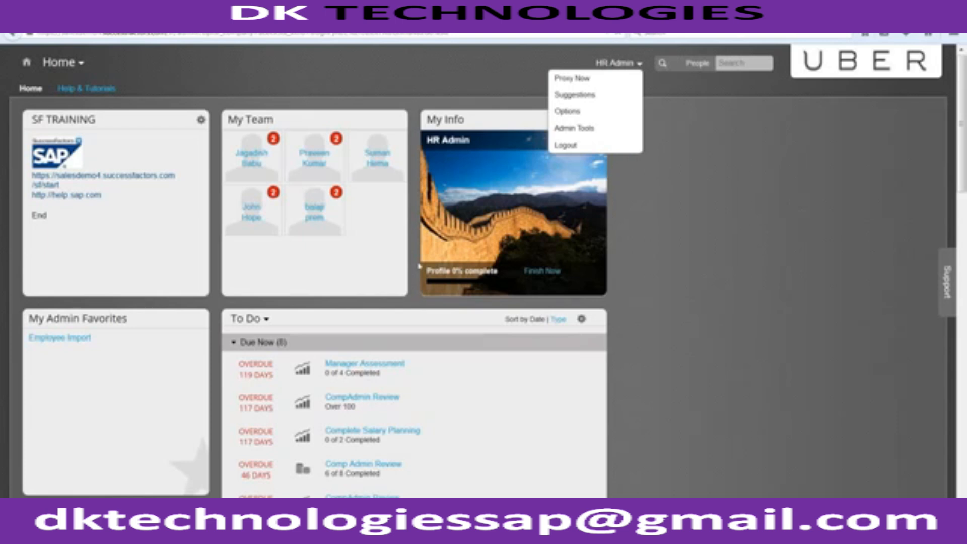
# Launch Notepad from Windows search and write 'I am stopping here for today.'.
pyautogui.press('super')
pyautogui.write('note')
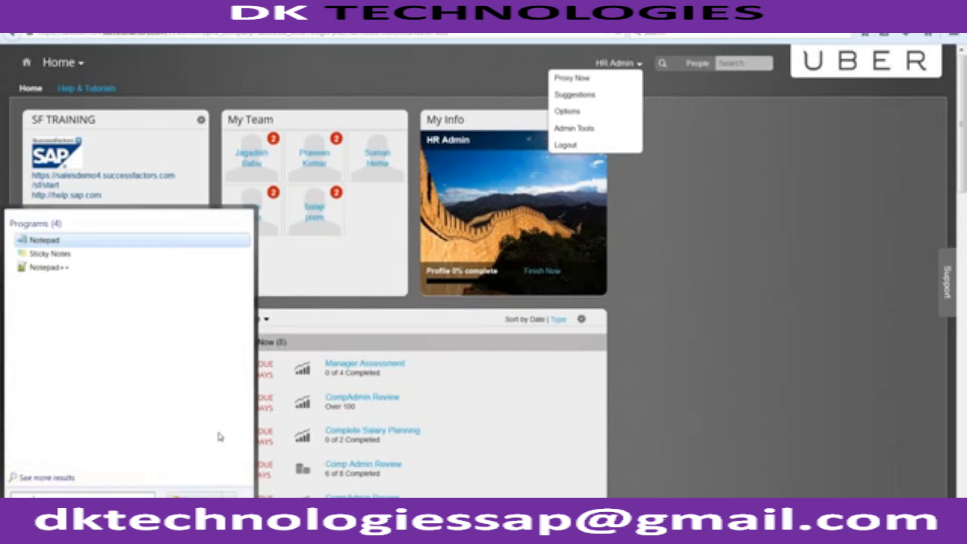
pyautogui.press('Return')
pyautogui.write('I ')
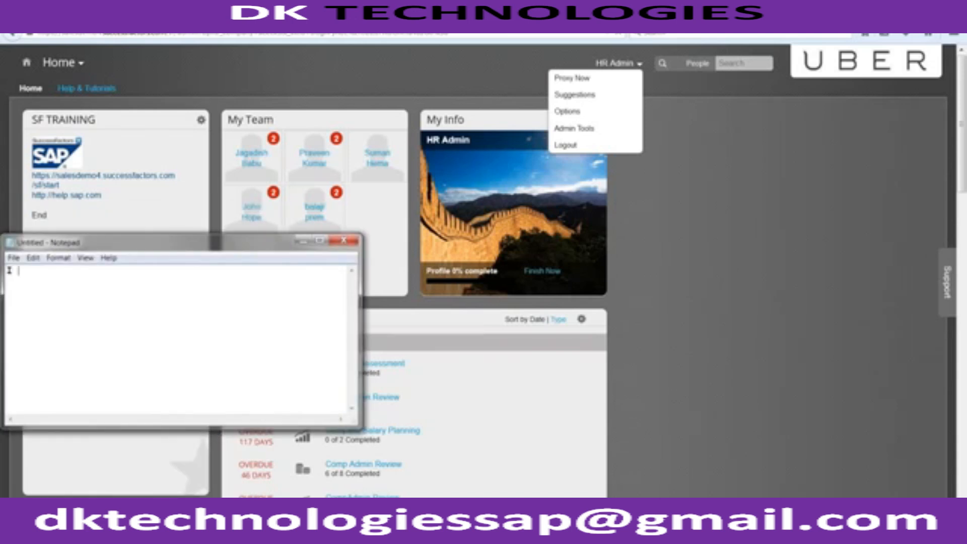
pyautogui.write('am stoppin')
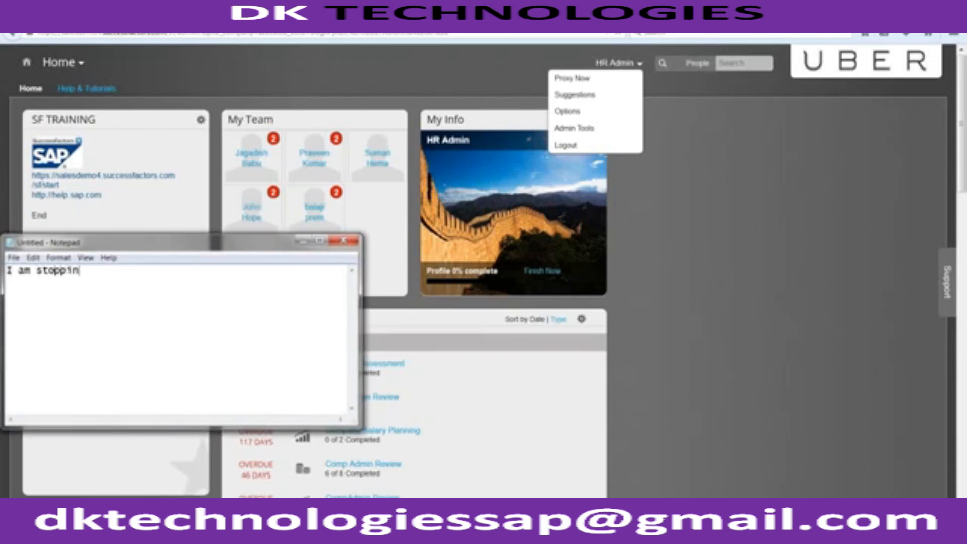
pyautogui.write('g here for today.')
# Add the second line 'Will carry on things tomorrow session @ 8:00 PM EST.' and maximize Notepad.
pyautogui.press('Return')
pyautogui.write('will carry ')
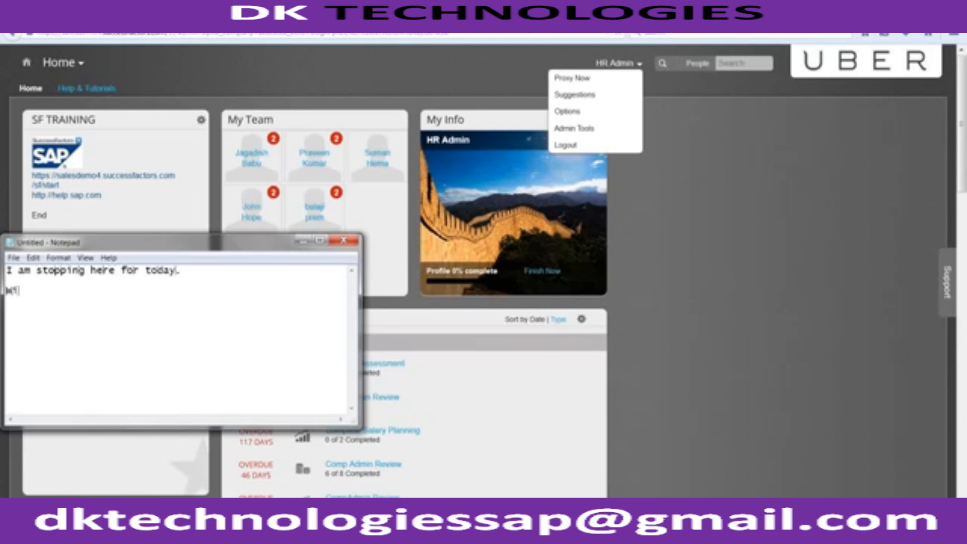
pyautogui.write('on things')
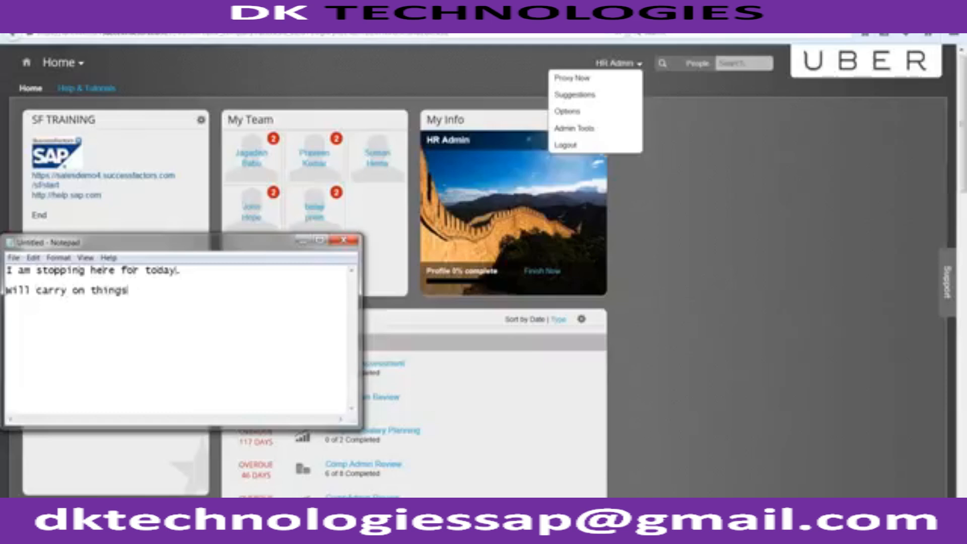
pyautogui.write(' tomorrow se')
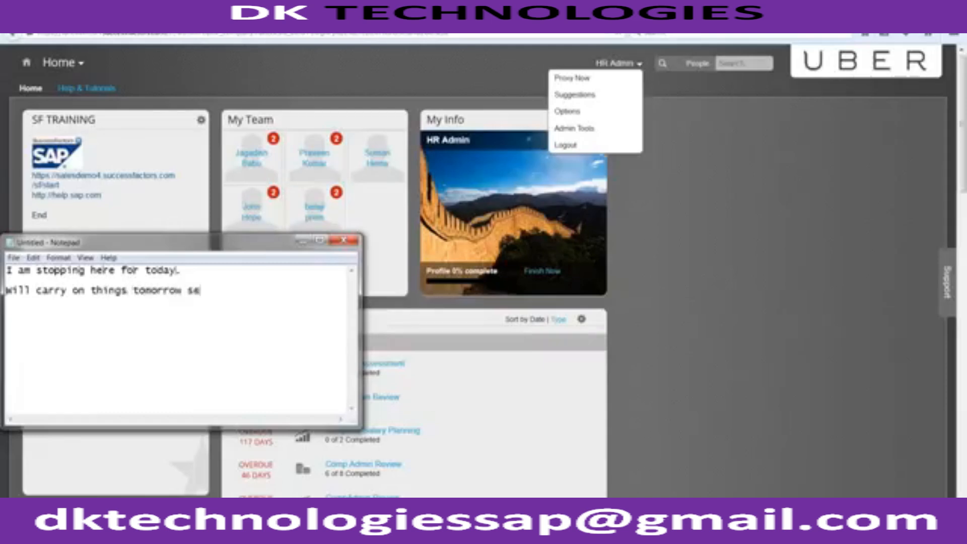
pyautogui.write('ssion 0 8:00 AM')
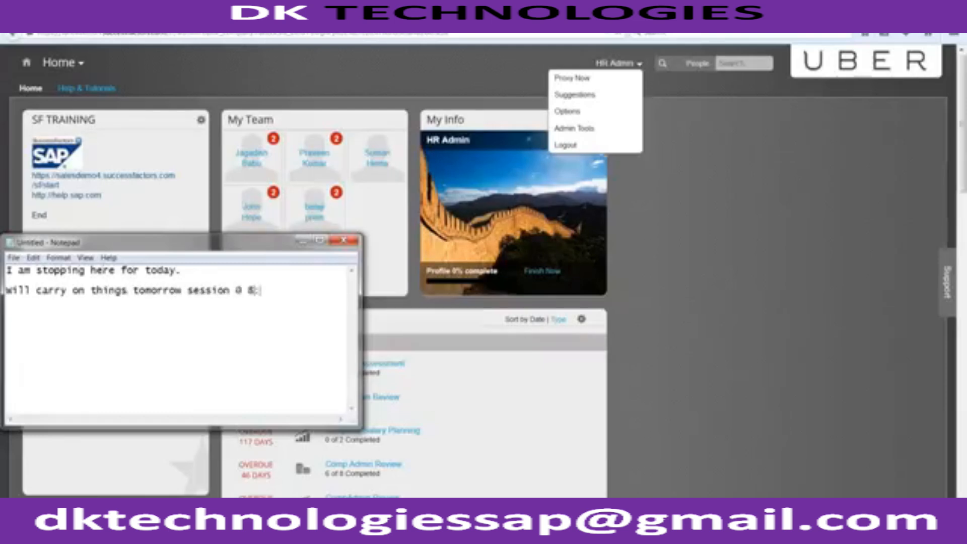
pyautogui.press('BackSpace')
pyautogui.press('BackSpace')
pyautogui.press('BackSpace')
pyautogui.write('PM EST.')
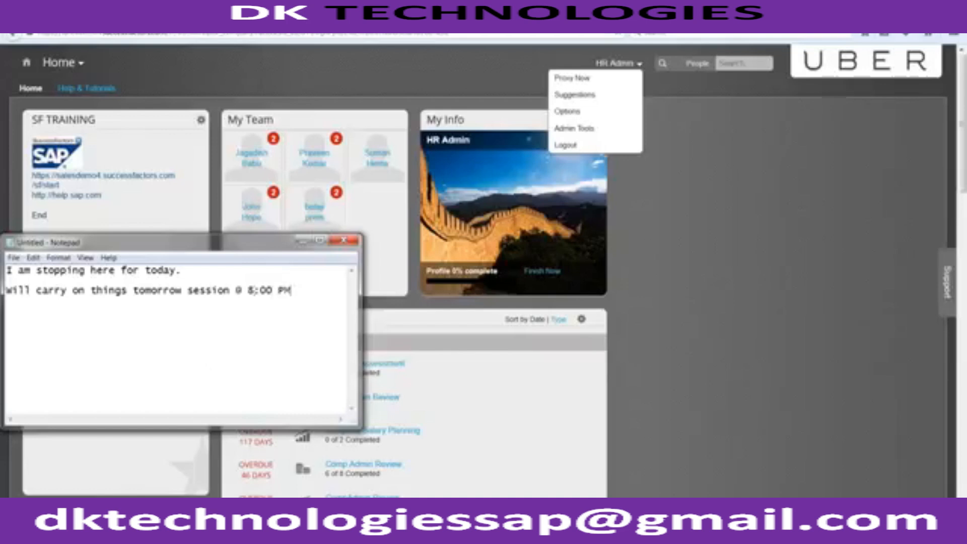
pyautogui.press('Return')
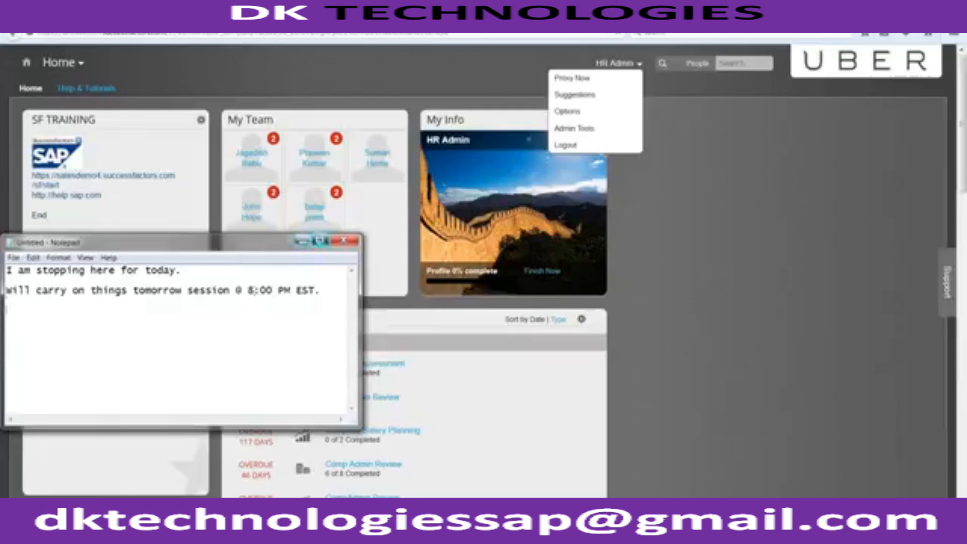
pyautogui.click(319, 240)
pyautogui.click(330, 55)
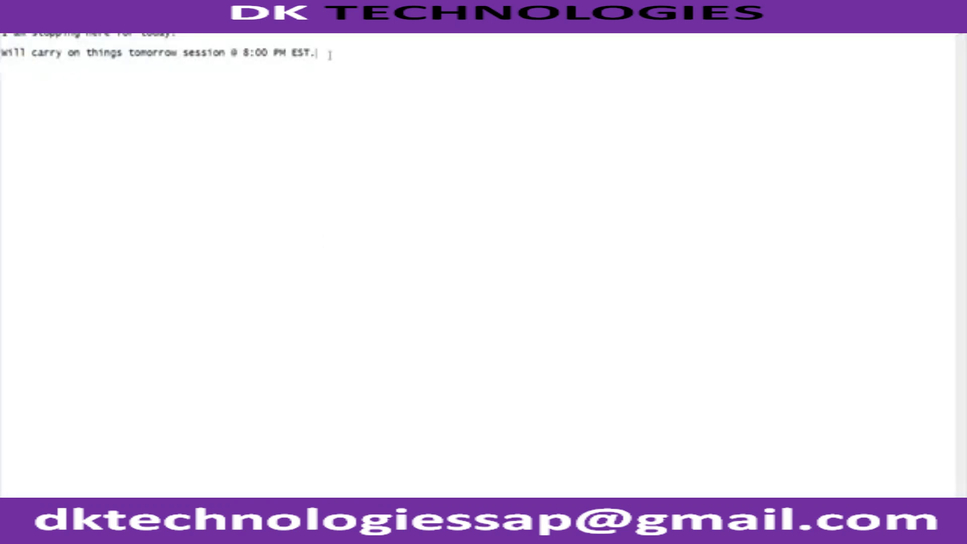